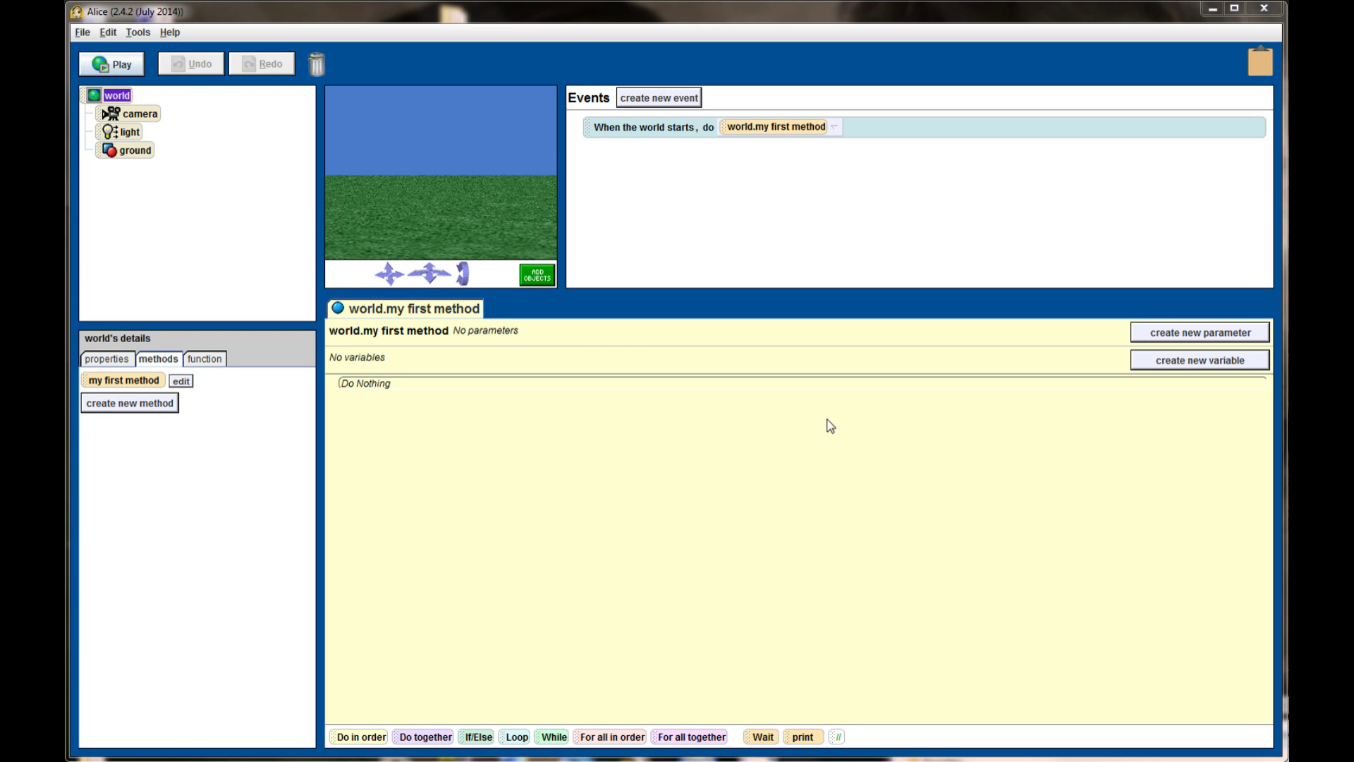
- Add the Medieval horse to the world and move it to the right on the grass
left_click(543, 275)
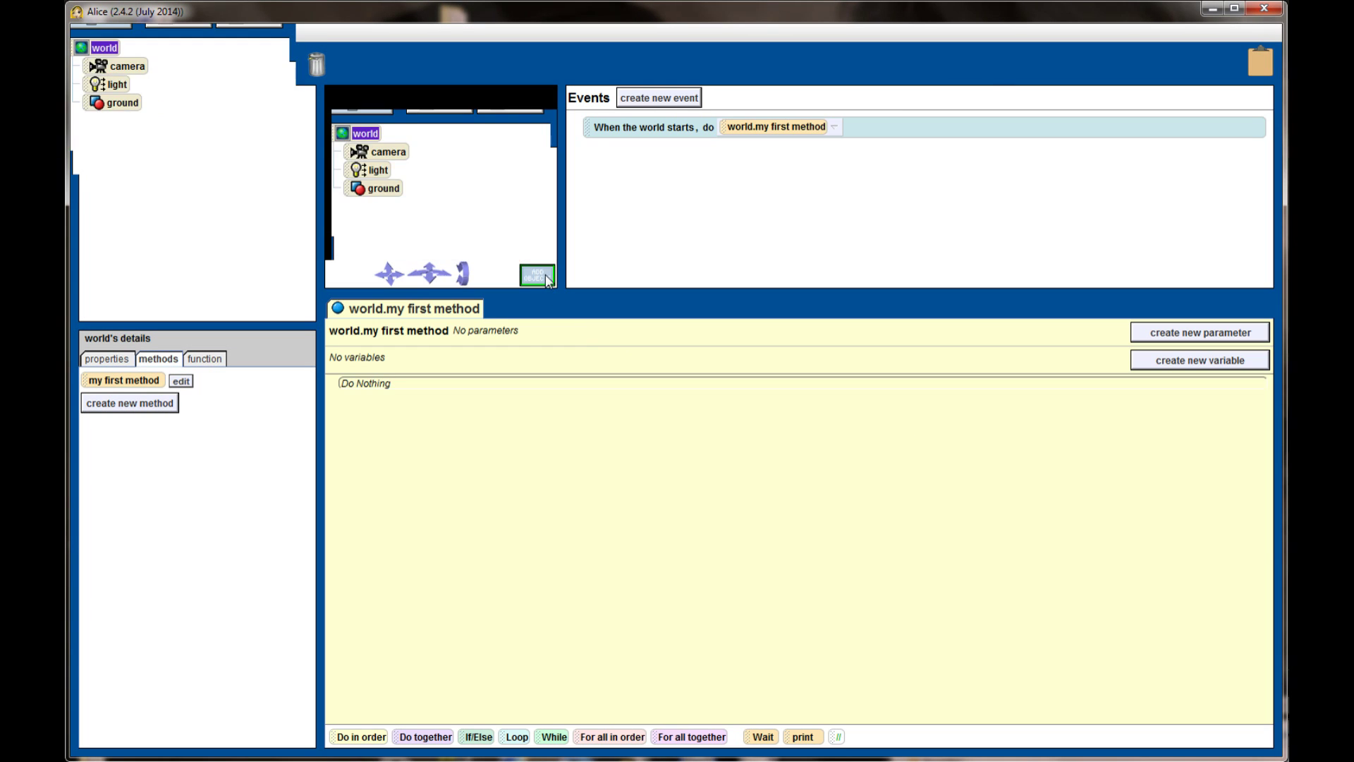
left_click_drag(521, 743, 859, 749)
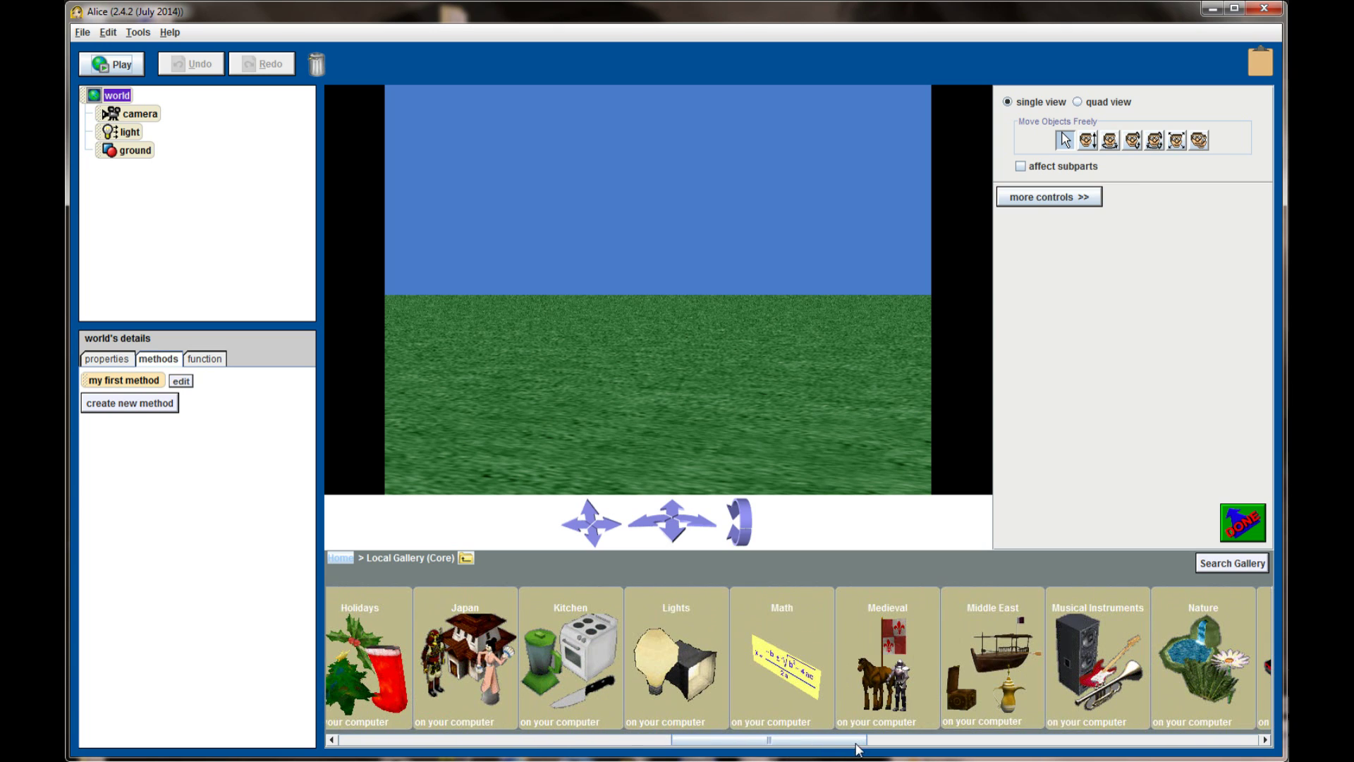
left_click(881, 680)
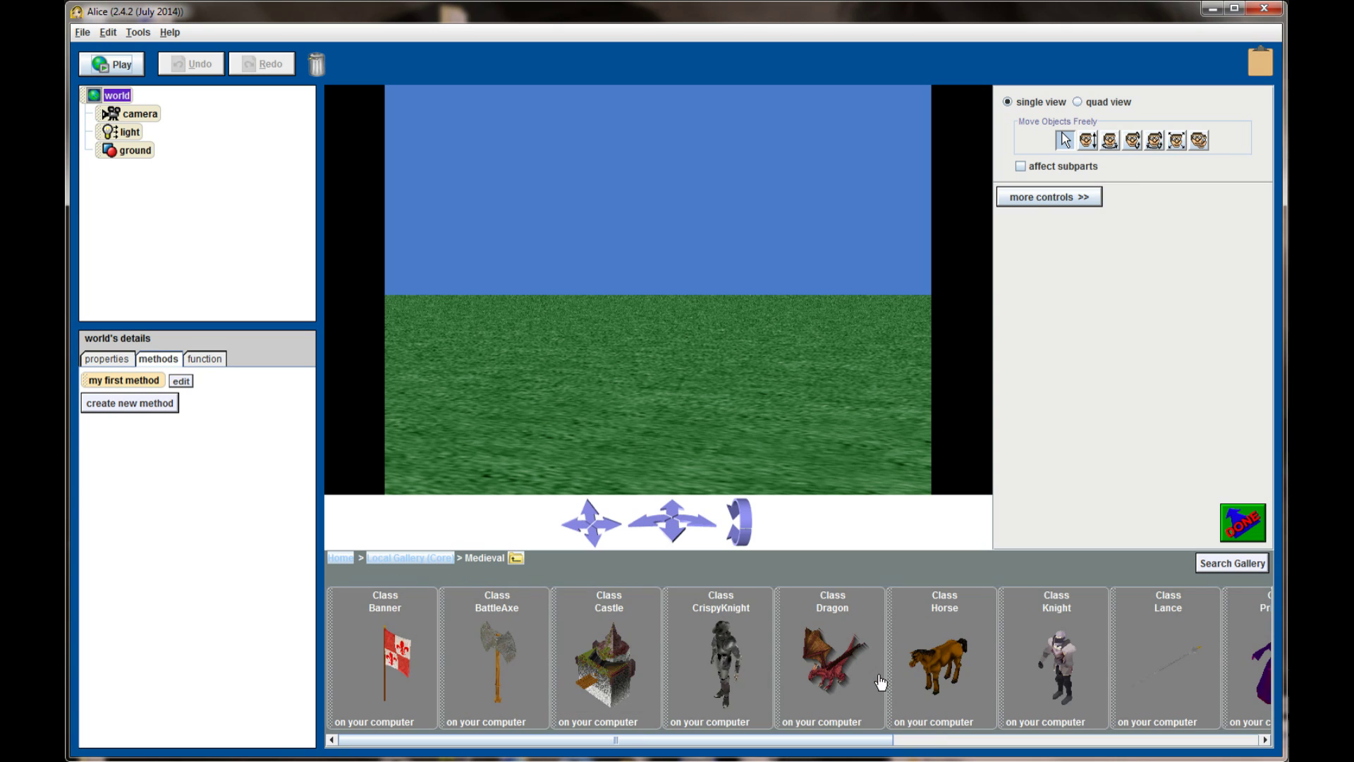
left_click(956, 668)
left_click(654, 453)
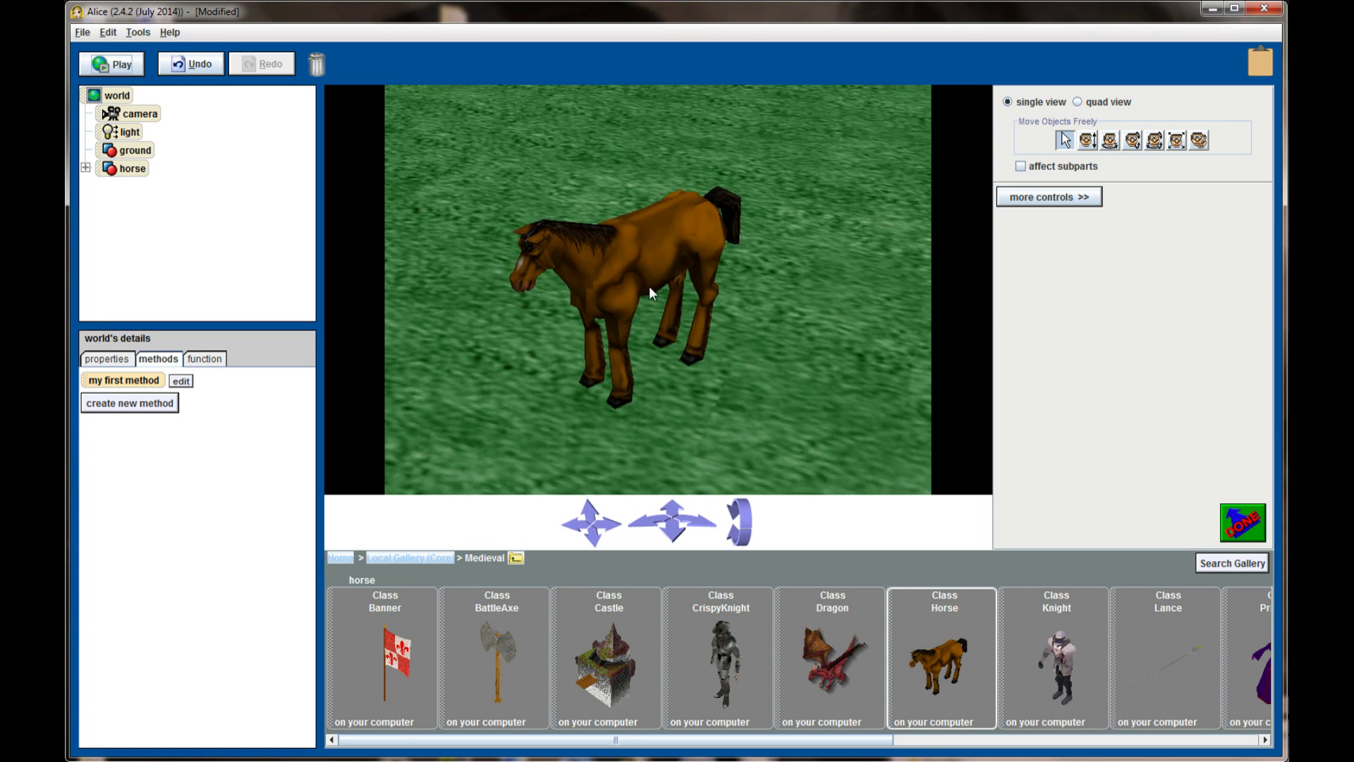
left_click_drag(659, 321, 818, 325)
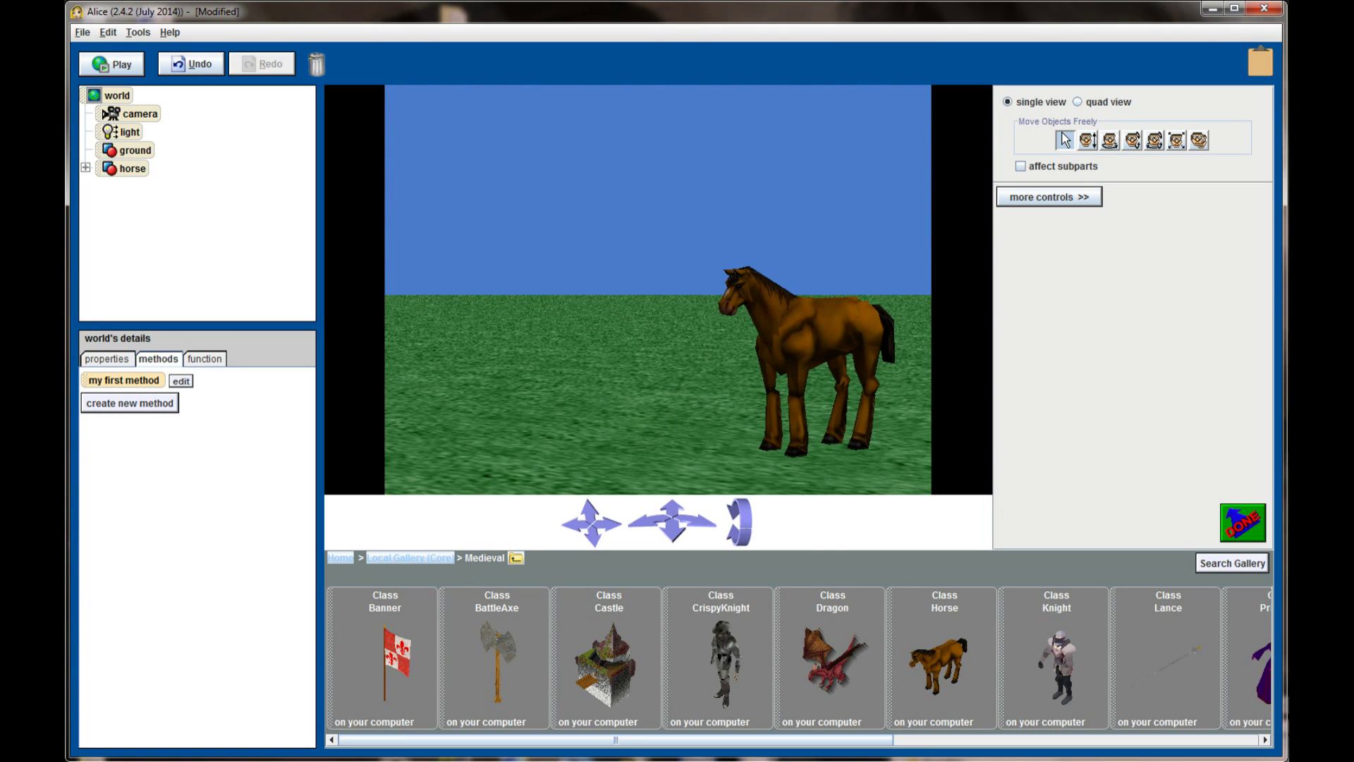
- Add the knight, move it left away from the horse, and turn it to face the camera
left_click(1082, 688)
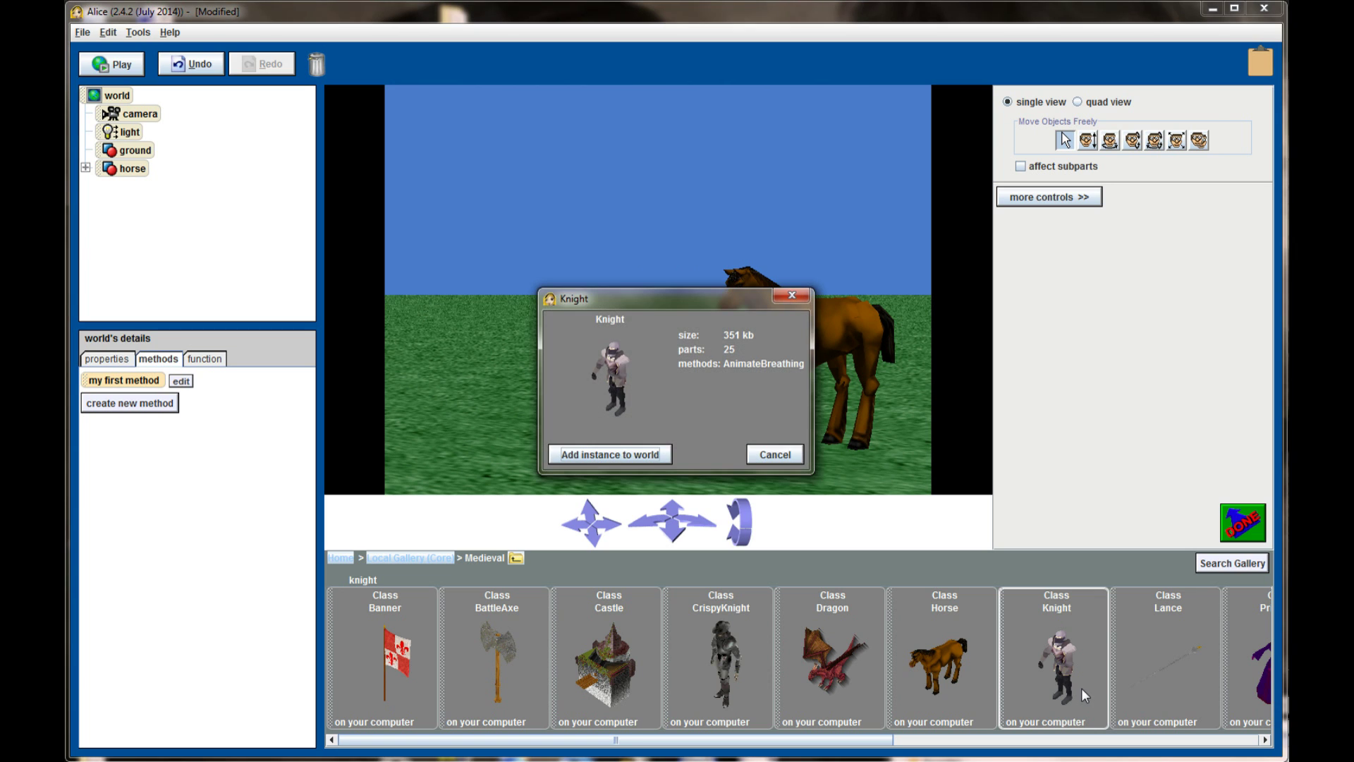
left_click(650, 451)
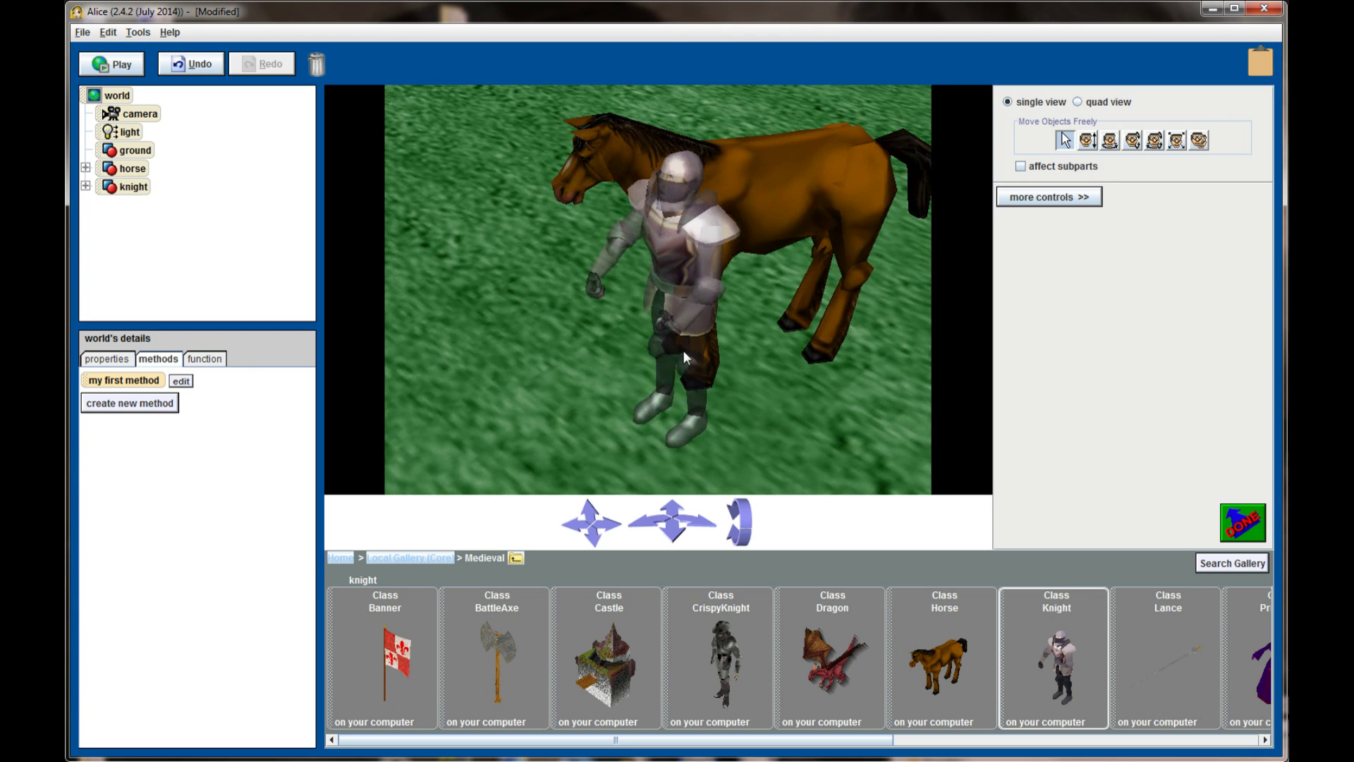
left_click_drag(795, 341, 553, 341)
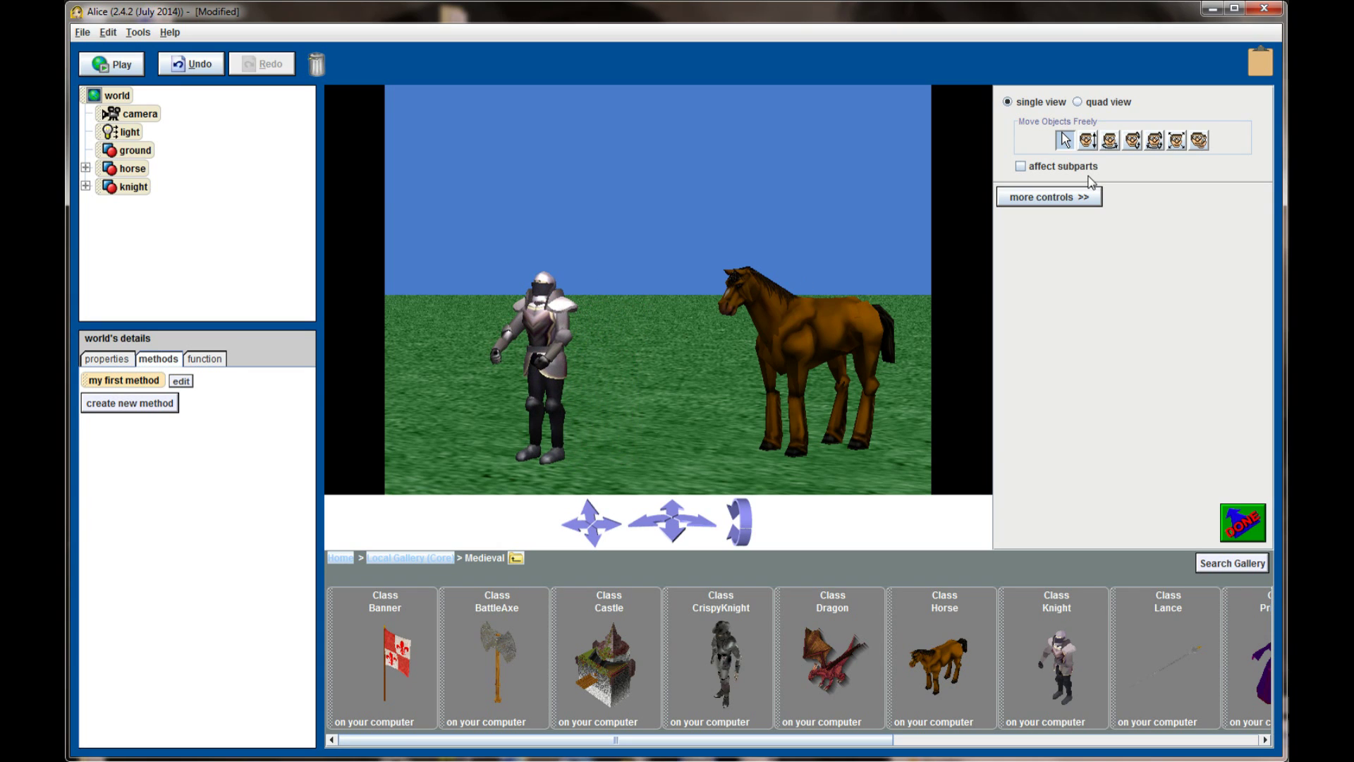
left_click(1110, 140)
left_click_drag(536, 338, 575, 338)
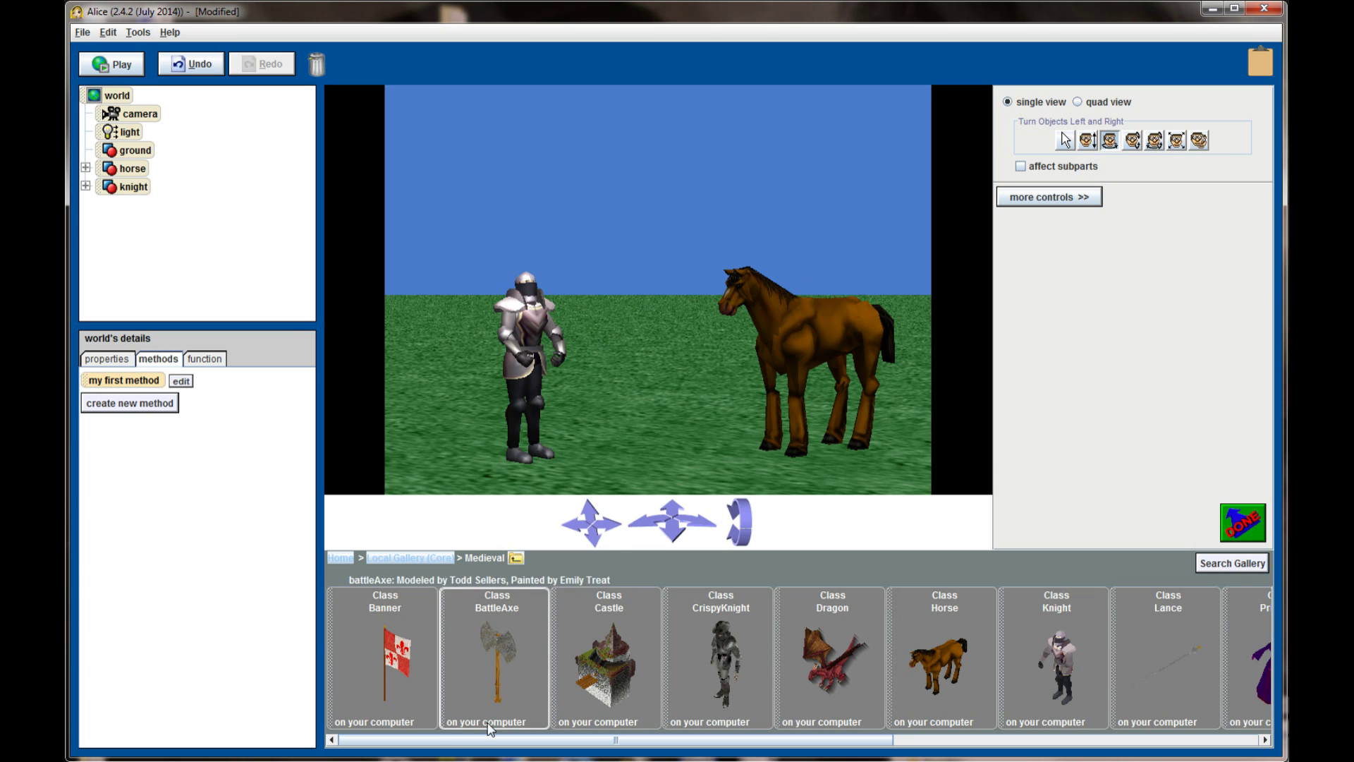
left_click_drag(453, 740, 838, 756)
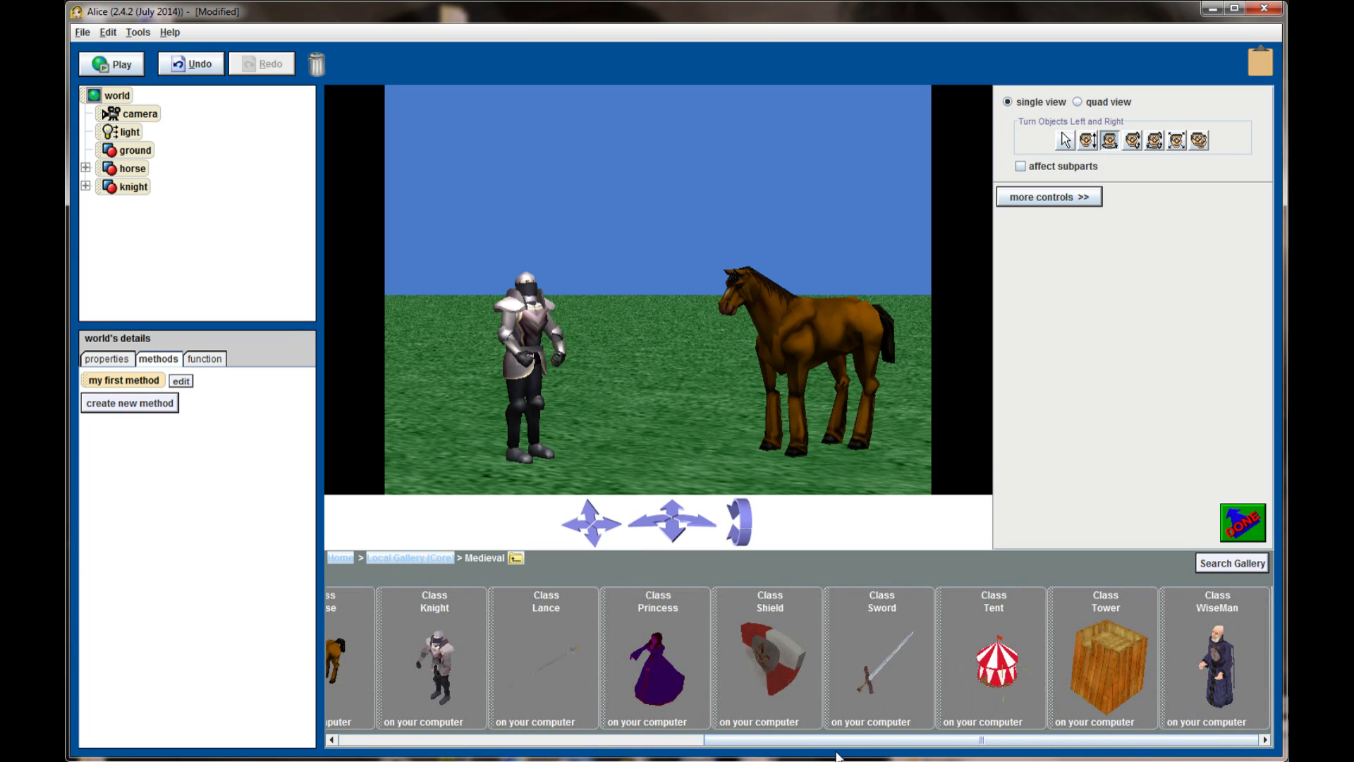
- Place the wise man between knight and horse, turn him toward the camera, and finish scene setup
left_click(1224, 674)
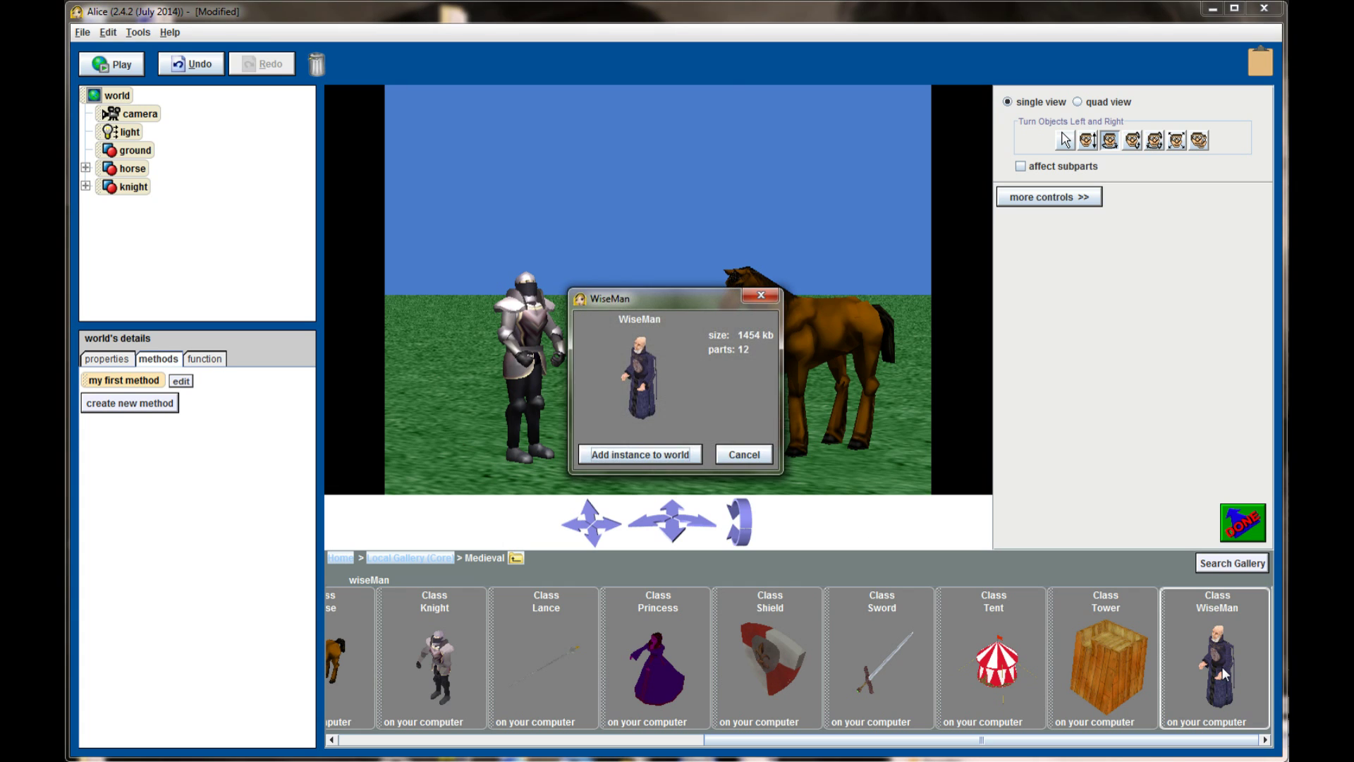
left_click(649, 455)
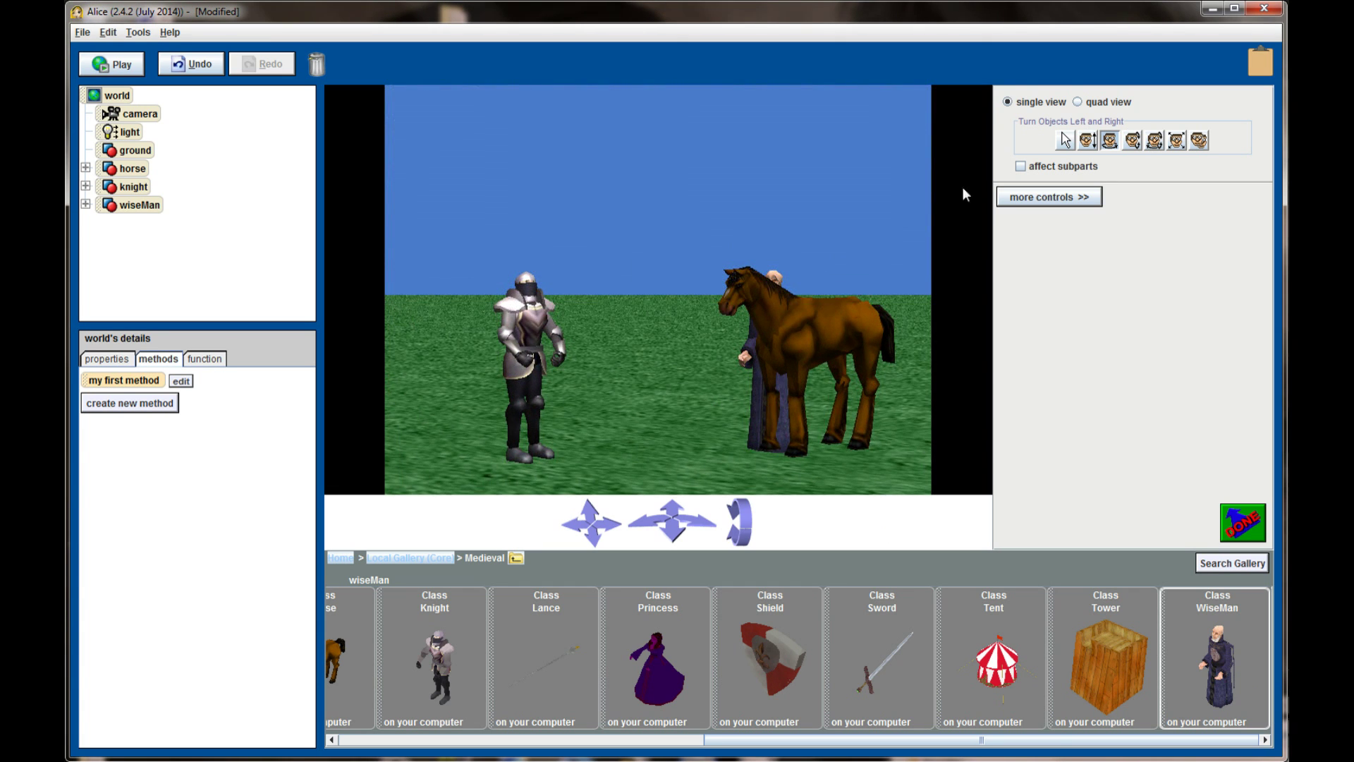
left_click_drag(759, 400, 623, 406)
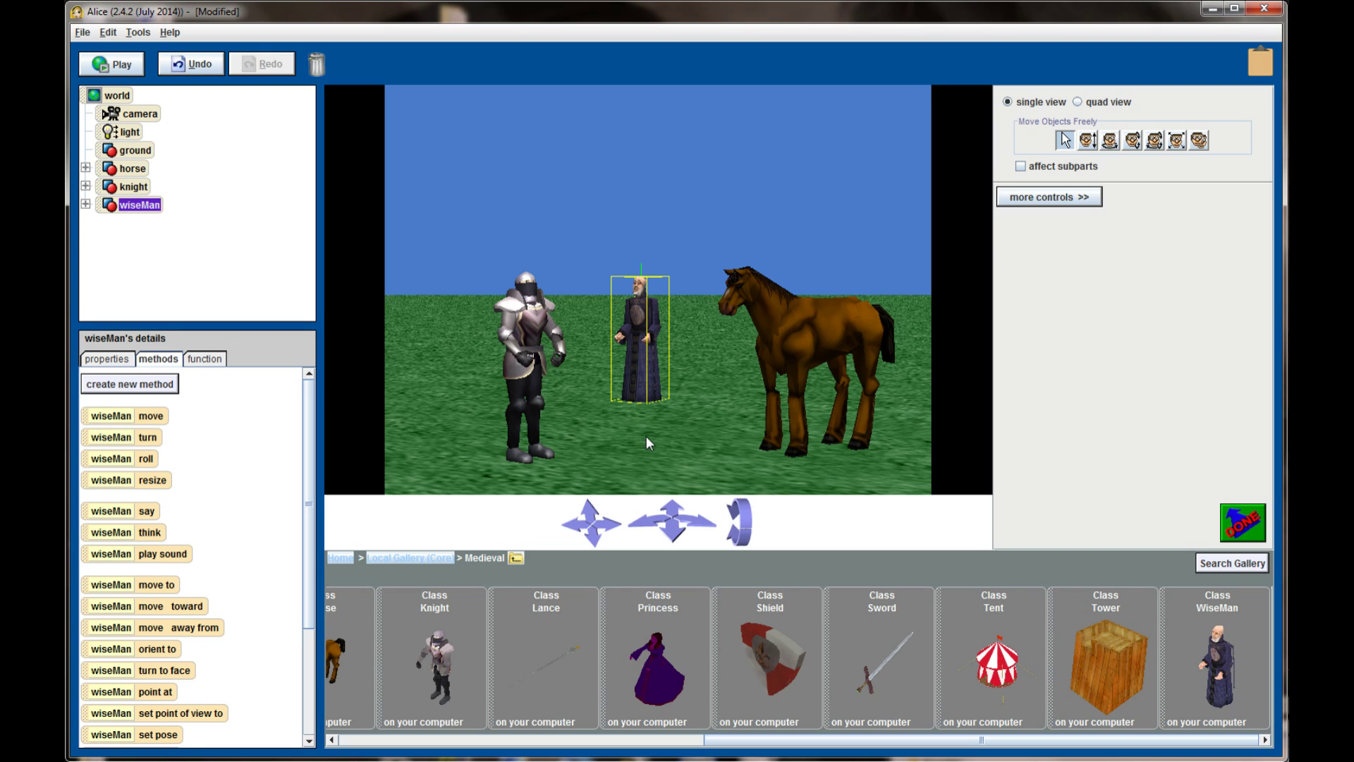
left_click(1109, 140)
left_click_drag(663, 356, 667, 355)
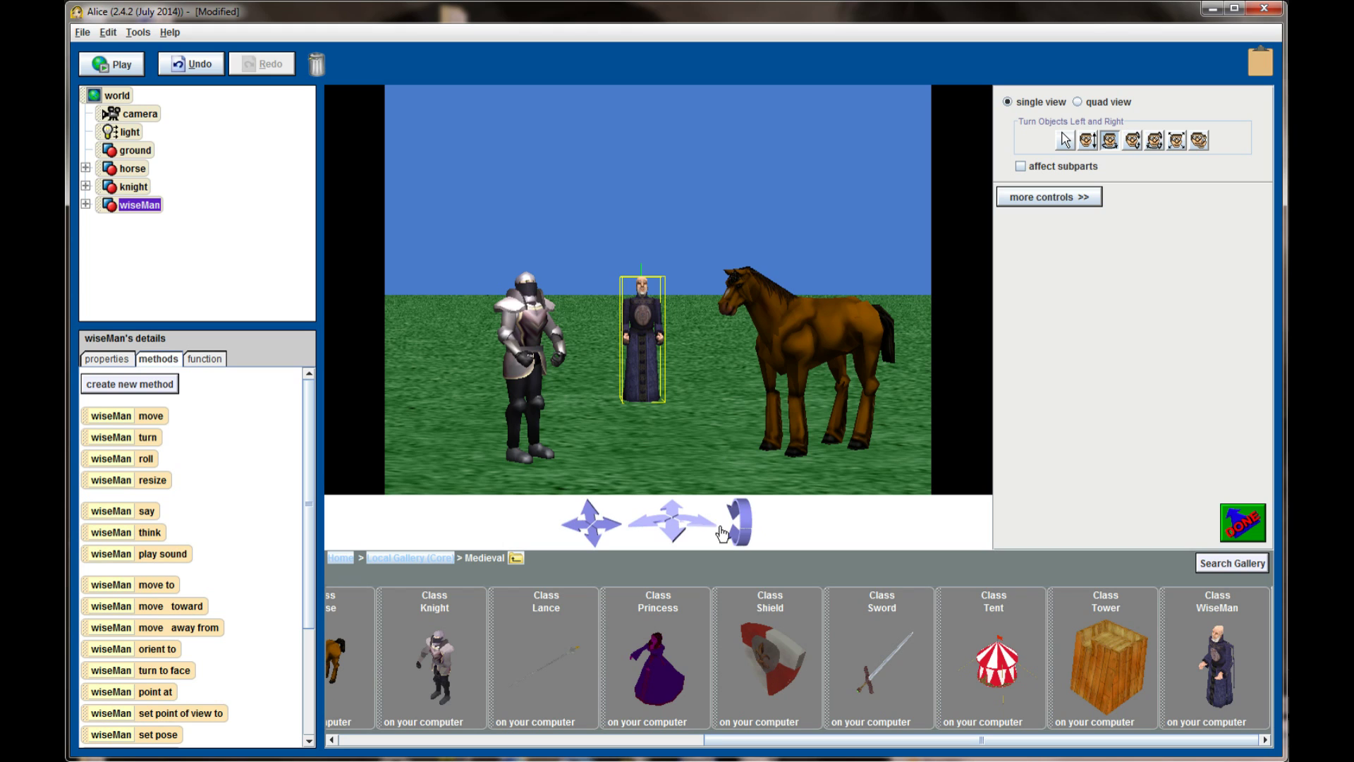
left_click(1241, 537)
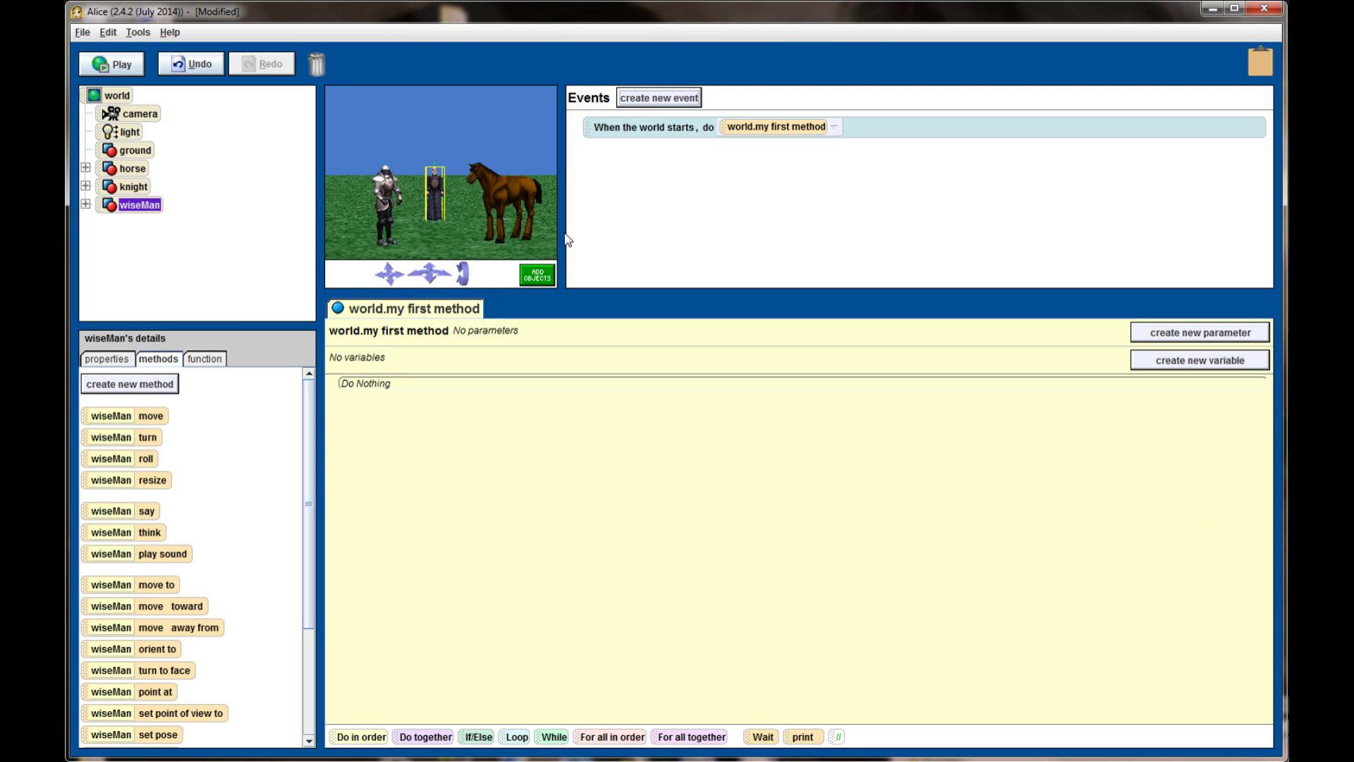
- Drag the splitters to make the world view pane wider and taller
left_click_drag(564, 240, 817, 232)
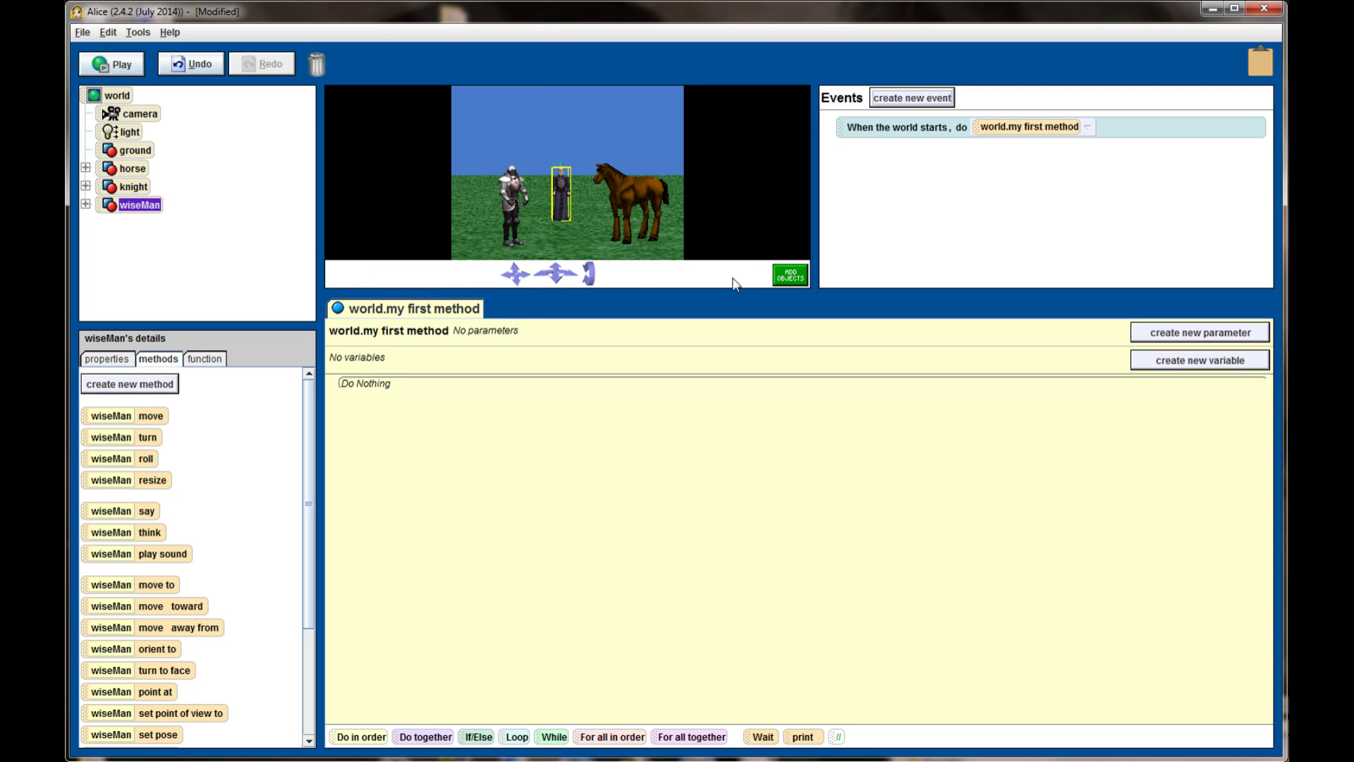
left_click_drag(728, 293, 752, 502)
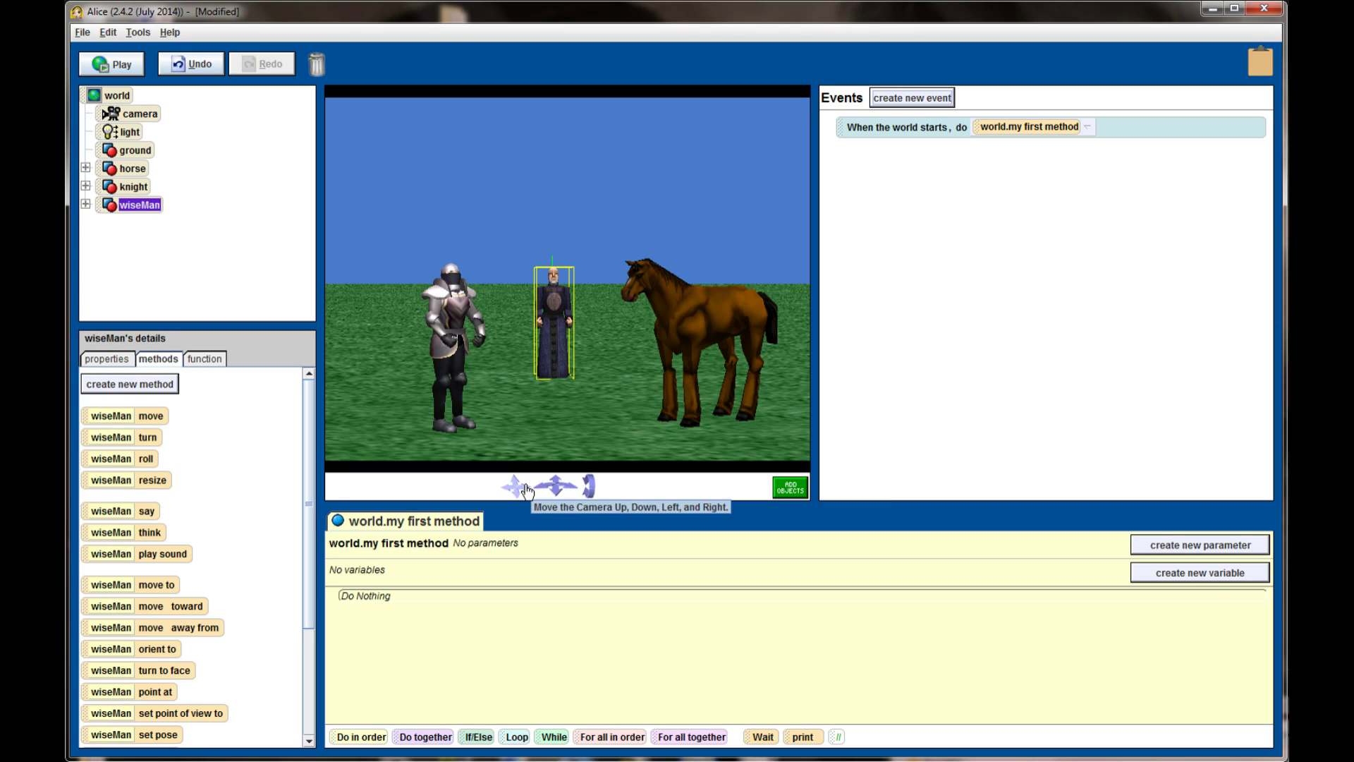
- Slide the camera left and right, undoing overshoots, until the knight, wise man and horse are framed
mouse_move(517, 489)
left_mouse_down()
mouse_move(531, 500)
mouse_move(517, 506)
mouse_move(513, 484)
left_mouse_up()
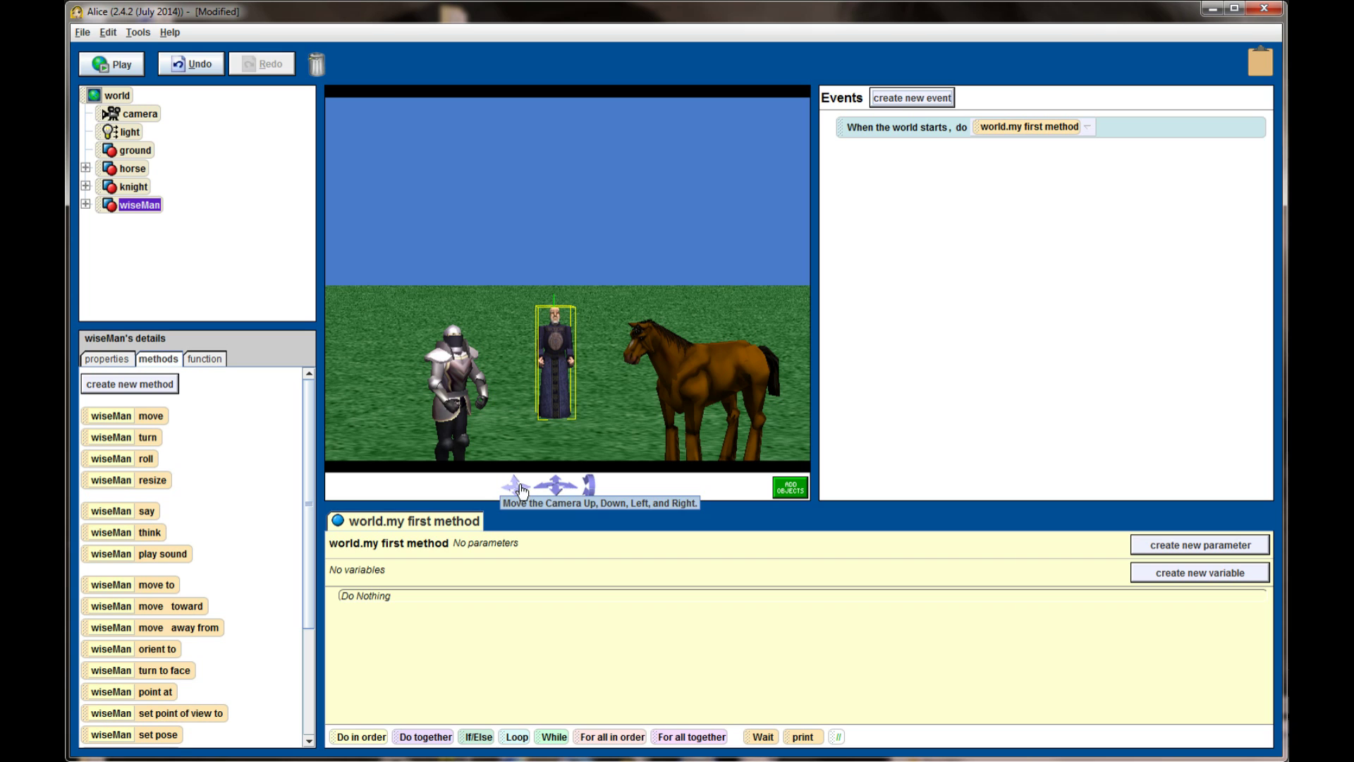
left_click_drag(522, 492, 516, 493)
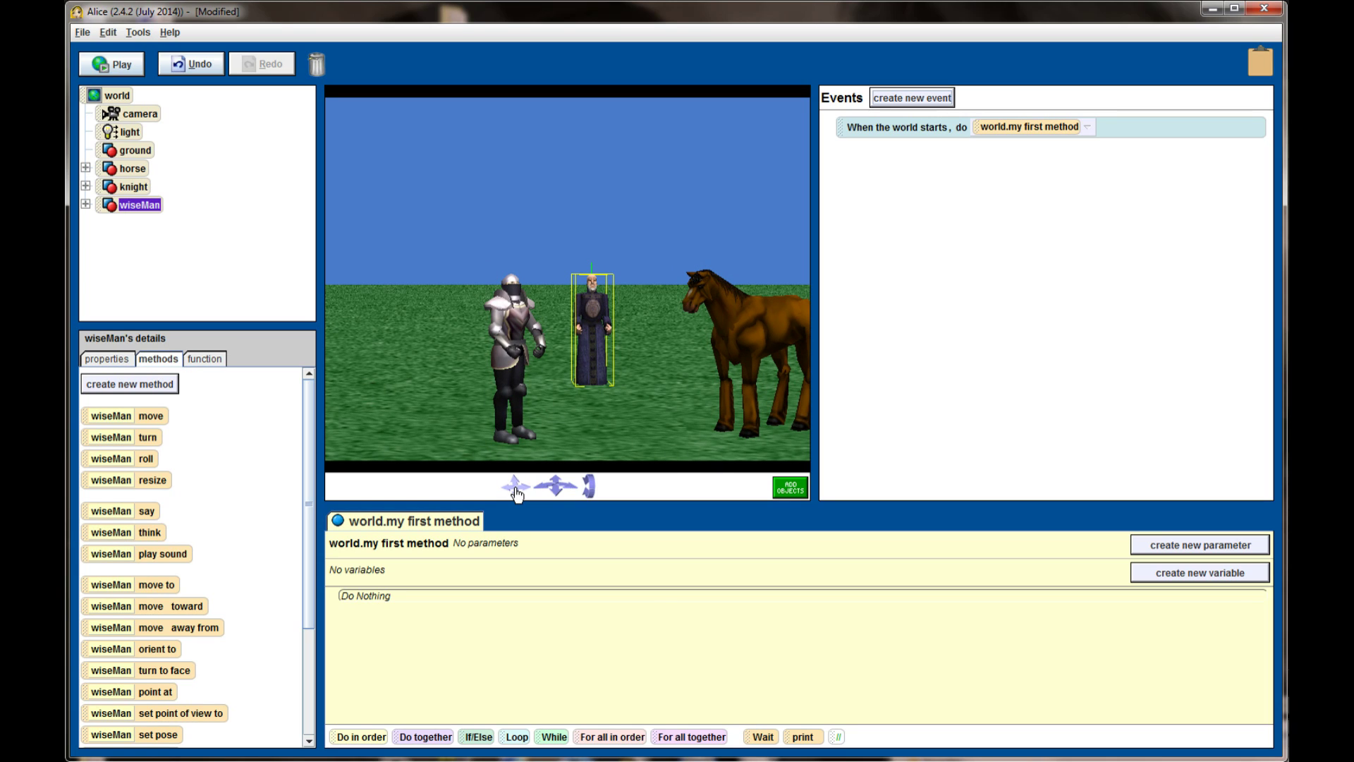
left_click_drag(516, 494, 536, 497)
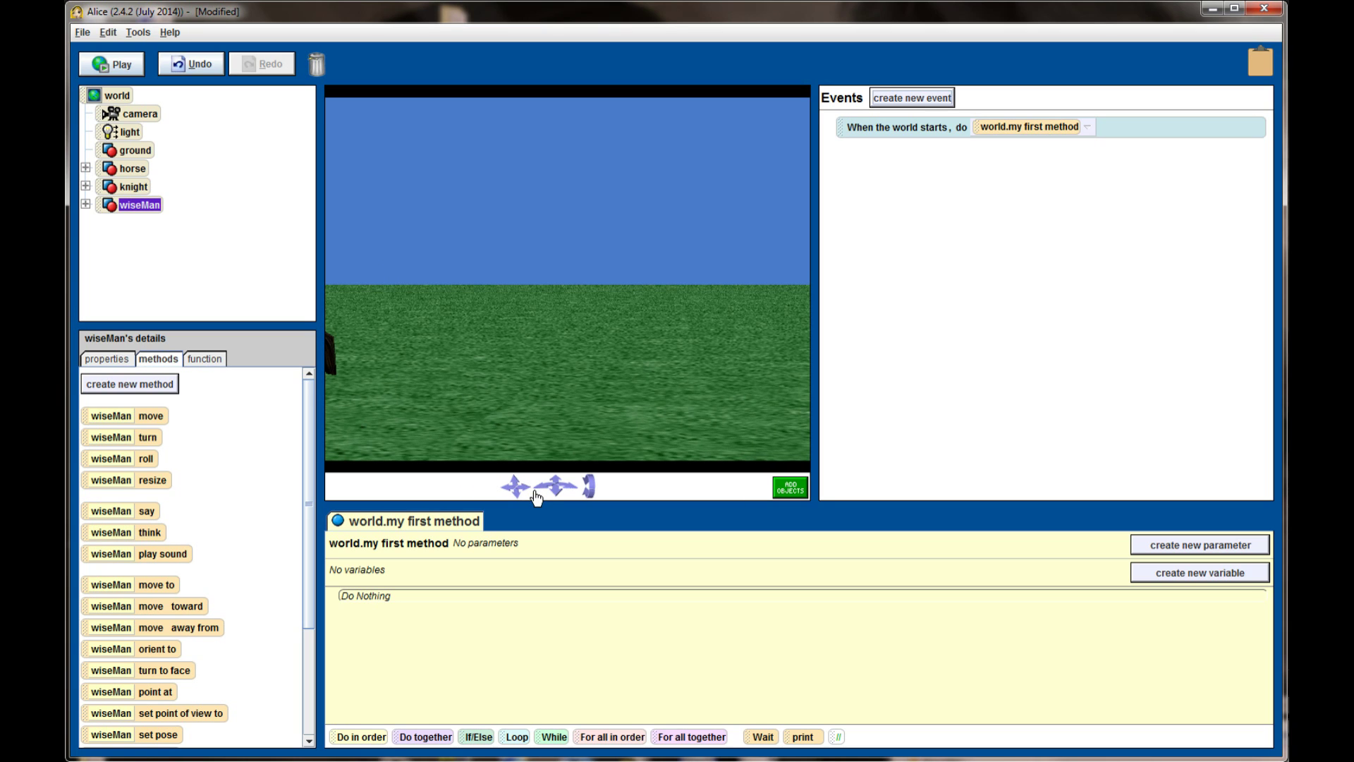
key("ctrl+z")
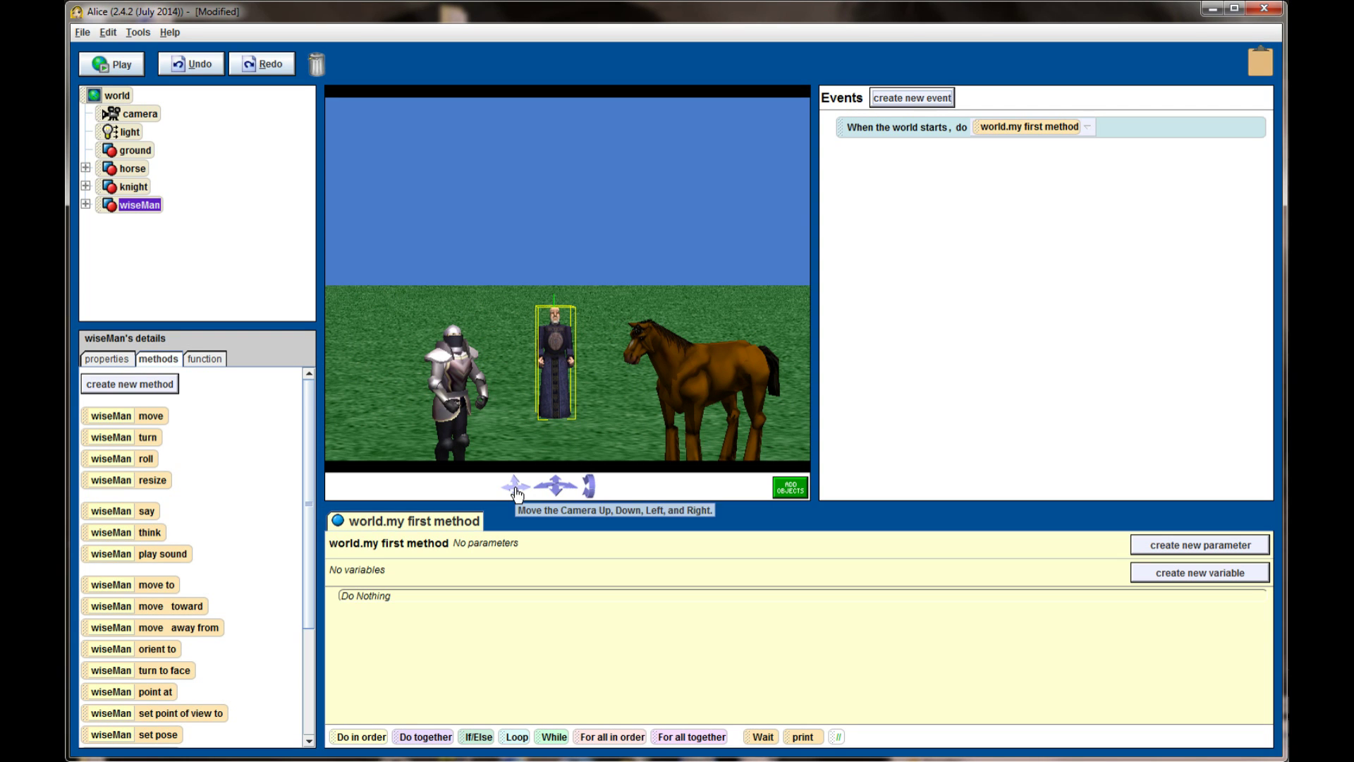
left_click_drag(515, 491, 881, 481)
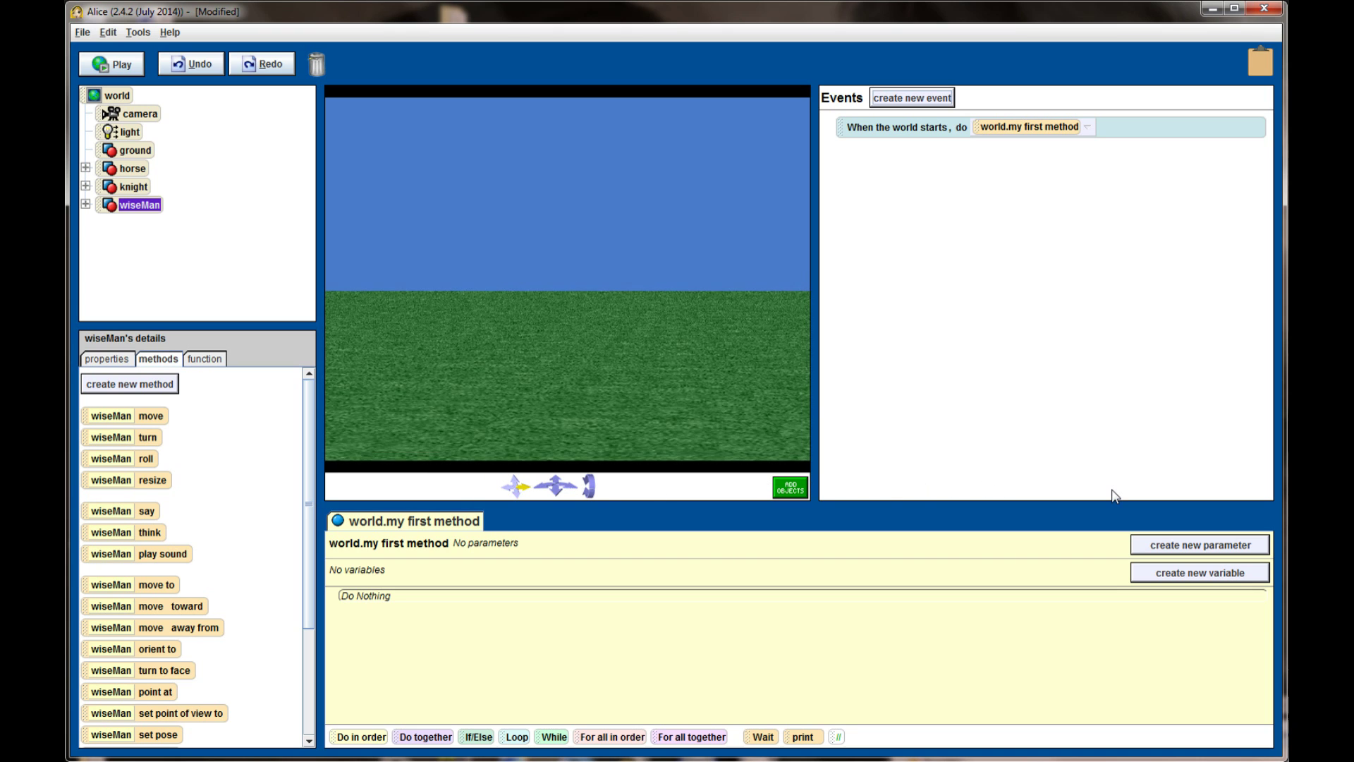
key("ctrl+z")
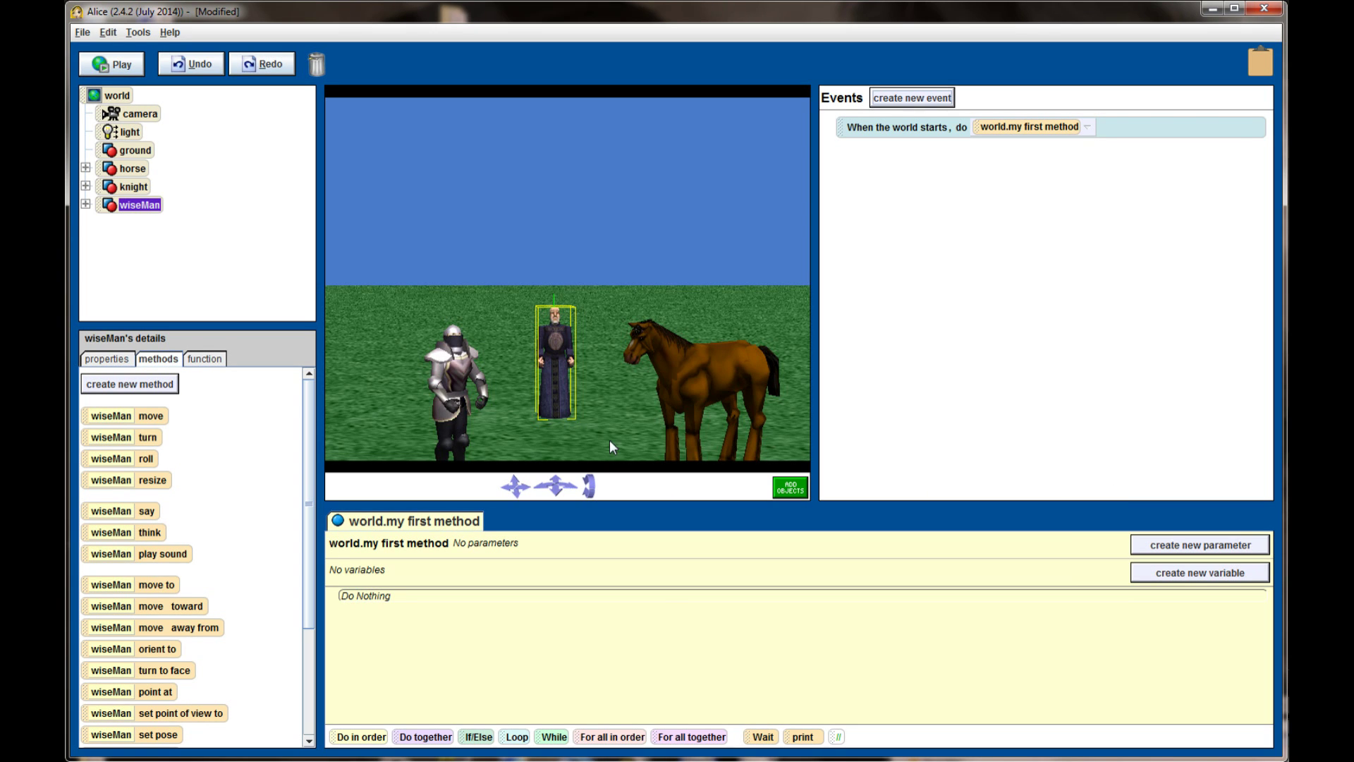
left_click_drag(522, 496, 516, 496)
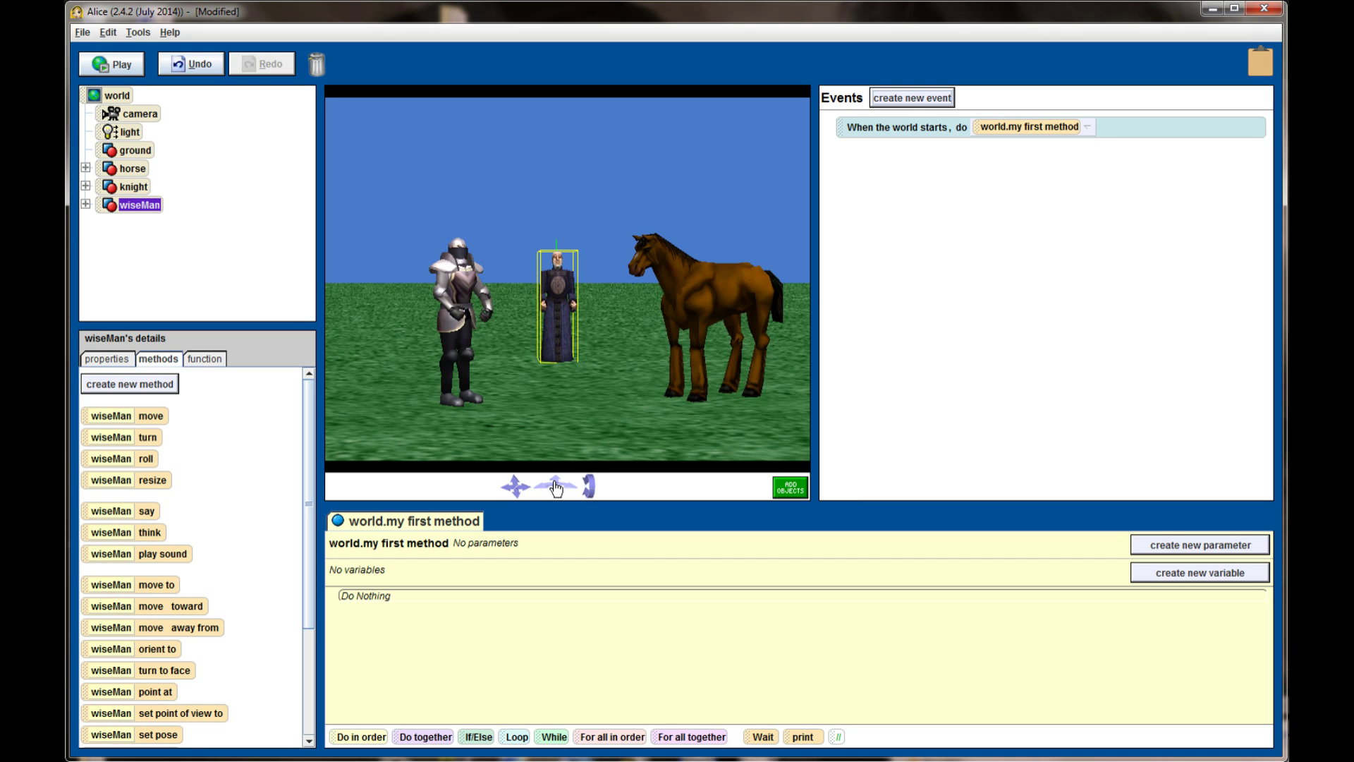
- Move the camera forward toward the characters, then slide it right to centre the wise man
left_click_drag(556, 487, 554, 436)
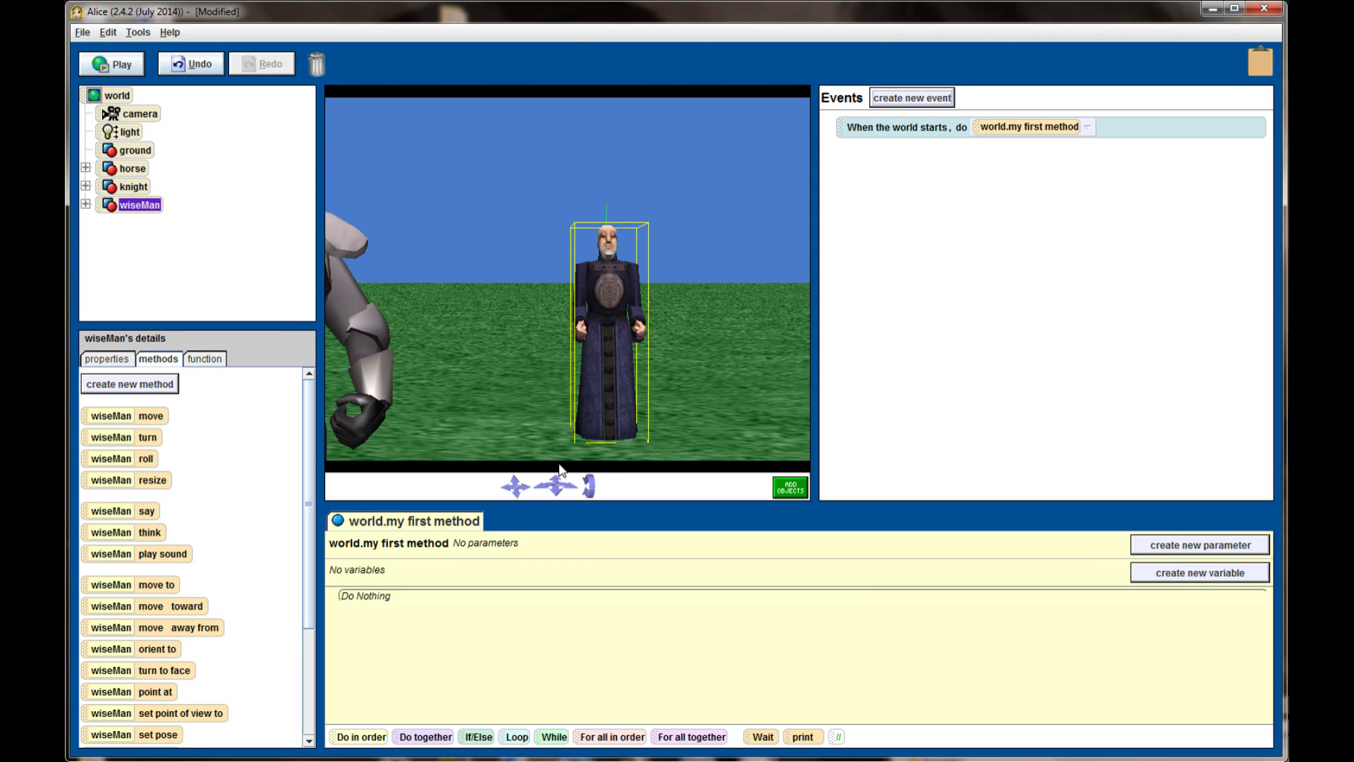
mouse_move(557, 487)
left_mouse_down()
mouse_move(626, 490)
mouse_move(482, 493)
mouse_move(589, 494)
mouse_move(565, 491)
left_mouse_up()
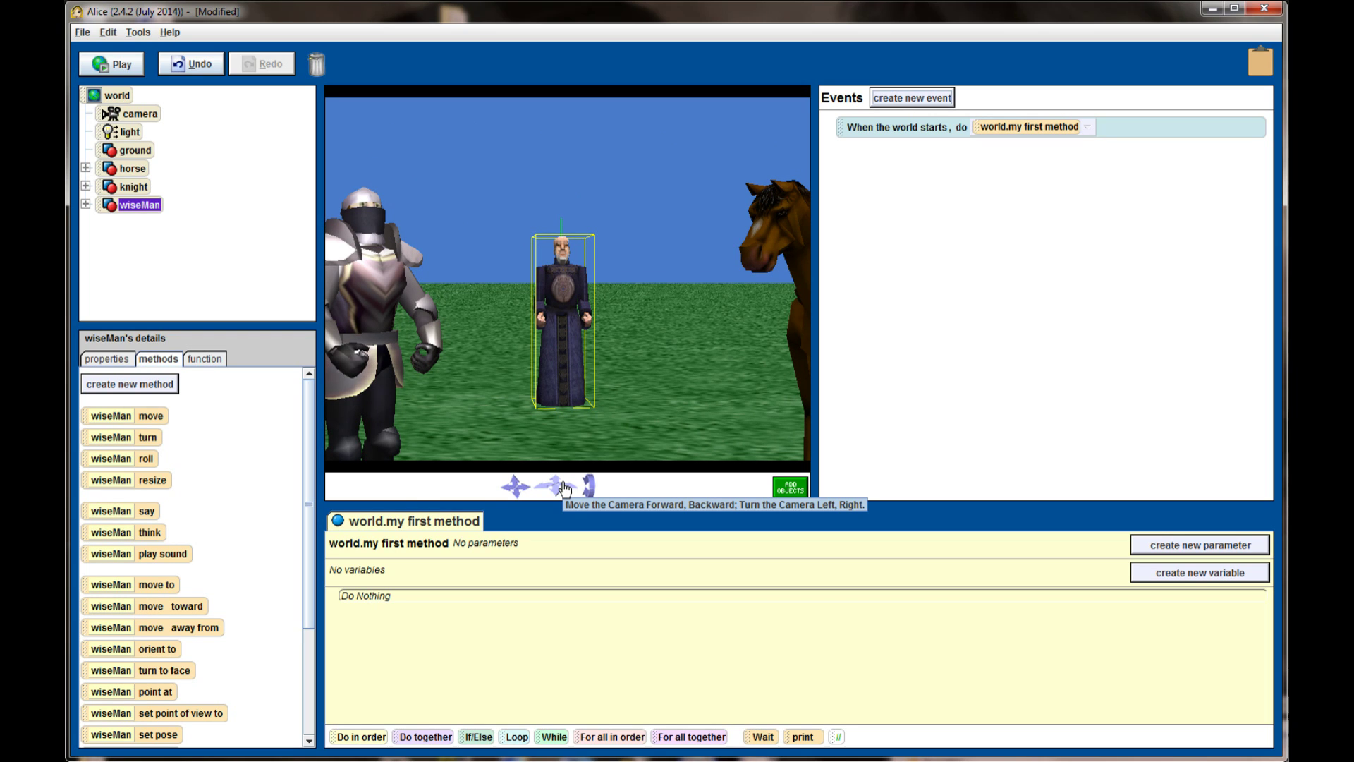
- Bring the camera in close to the wise man, then tilt it downward
left_click_drag(536, 494, 552, 443)
left_click_drag(589, 483, 587, 510)
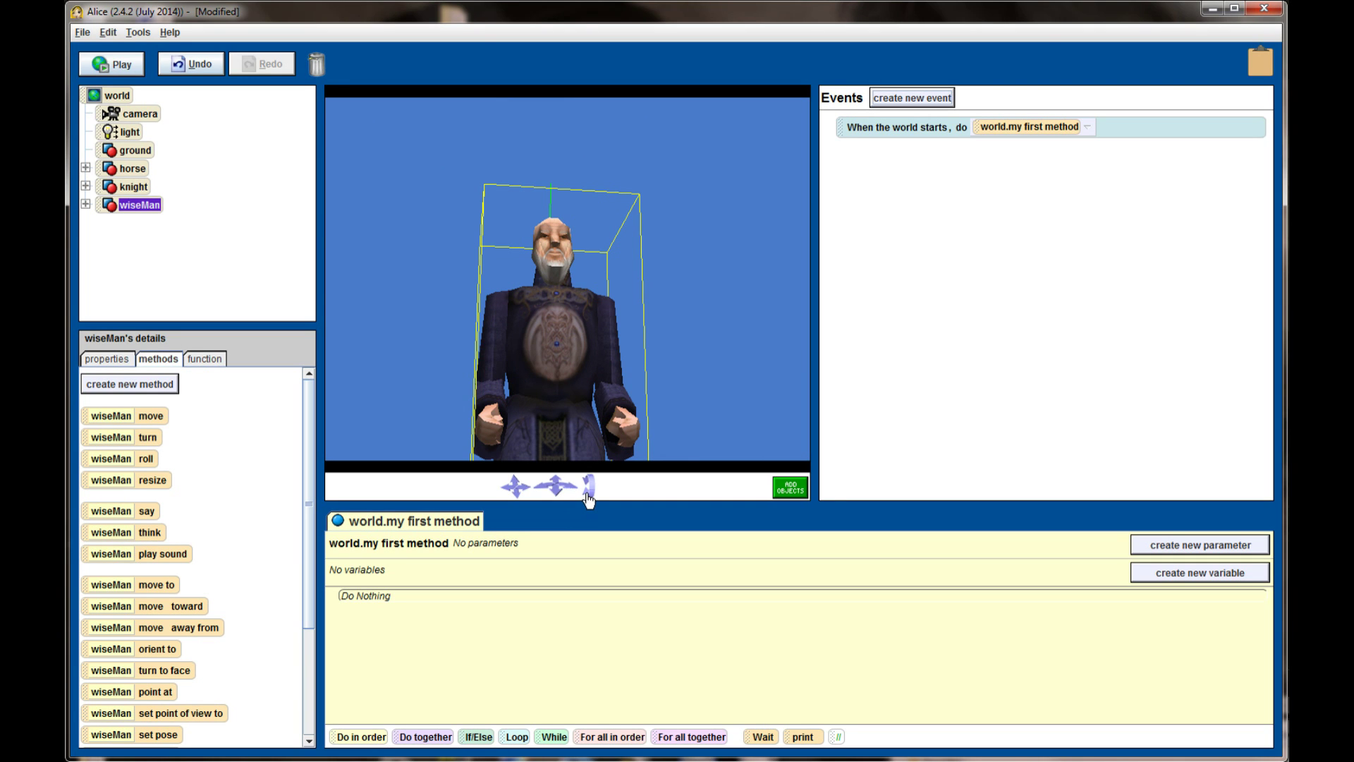
left_click_drag(589, 496, 587, 445)
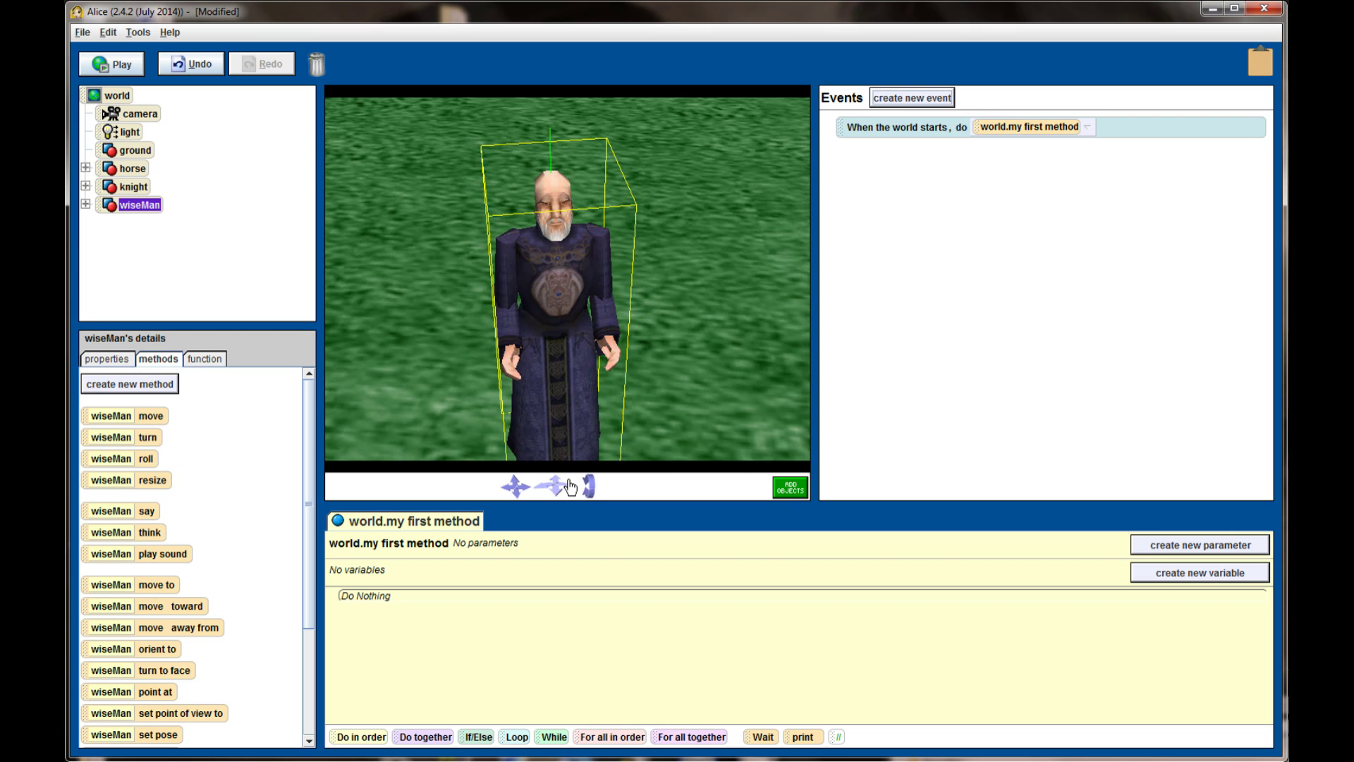
- Tilt the camera down on the wise man and shift it to show the knight and horse
left_click_drag(557, 493, 537, 521)
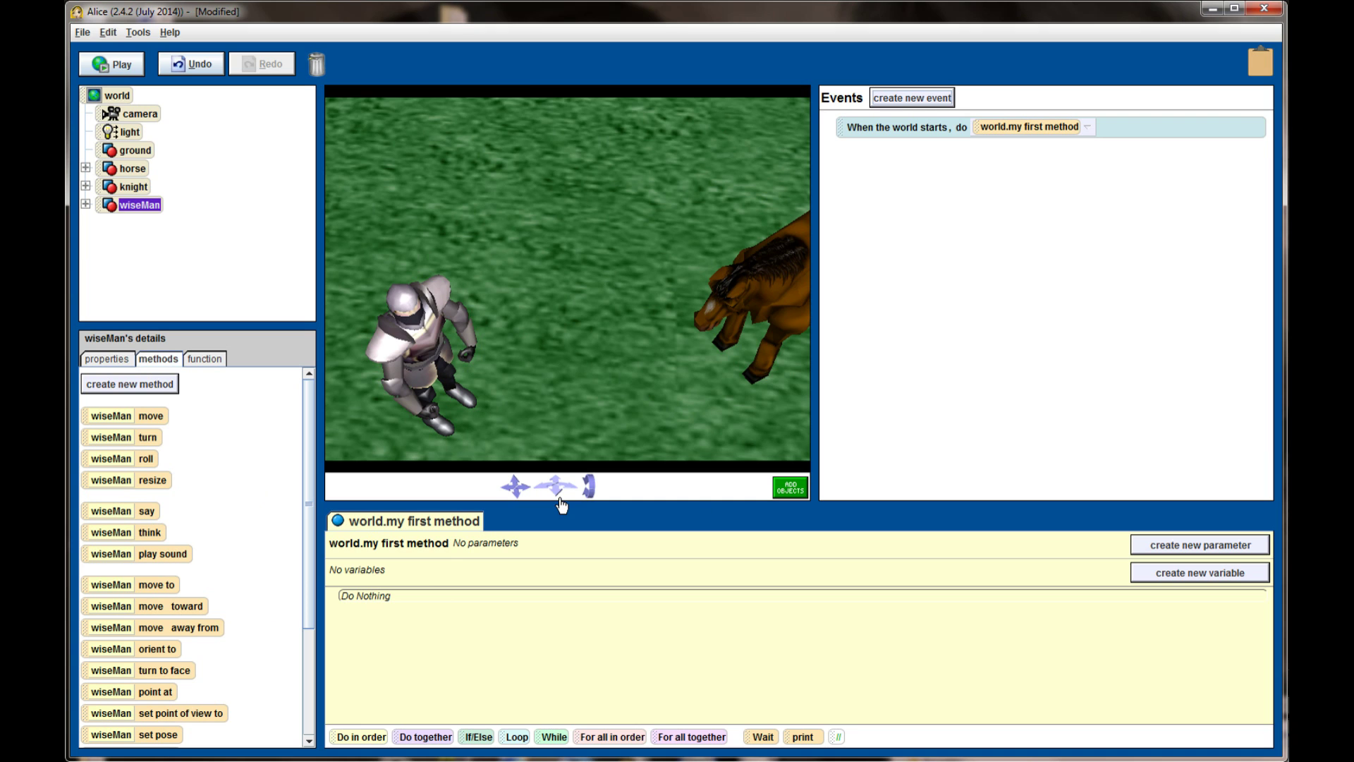
left_click_drag(561, 501, 589, 501)
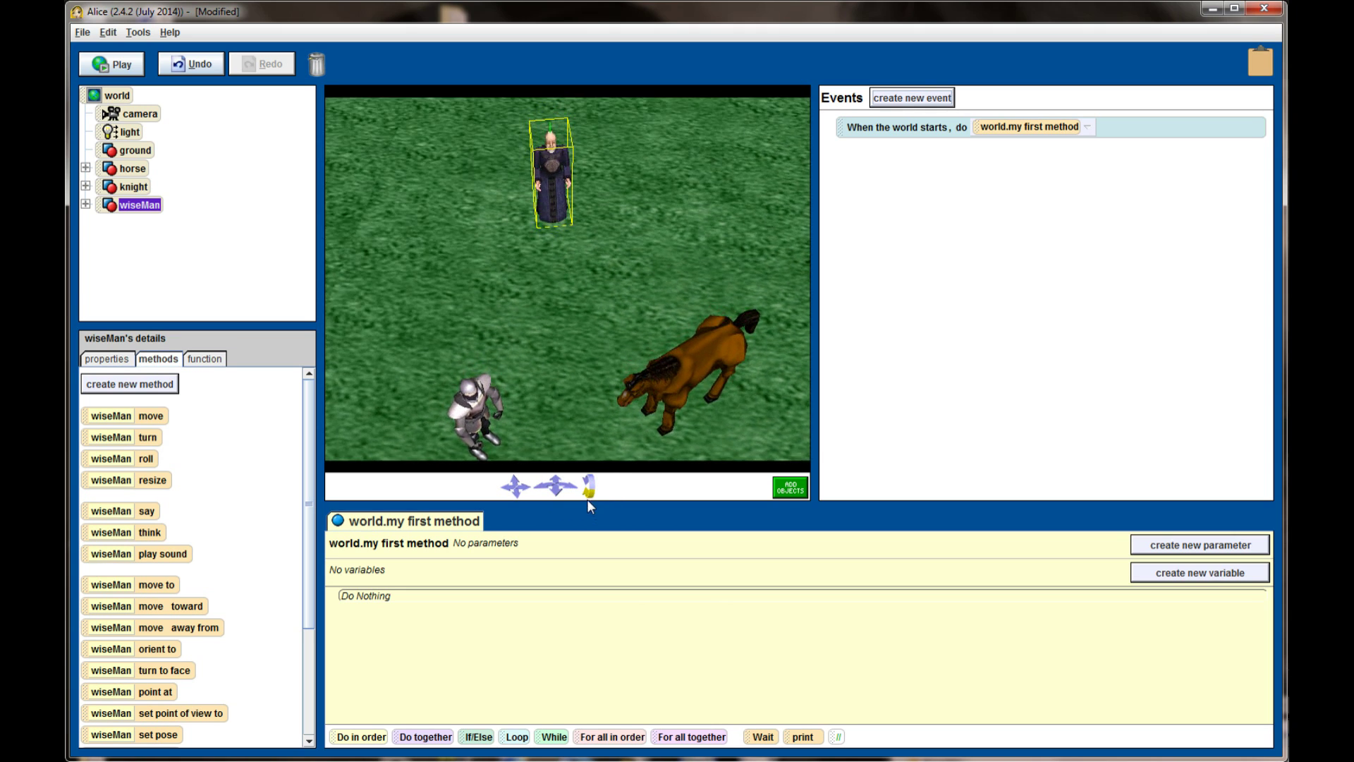